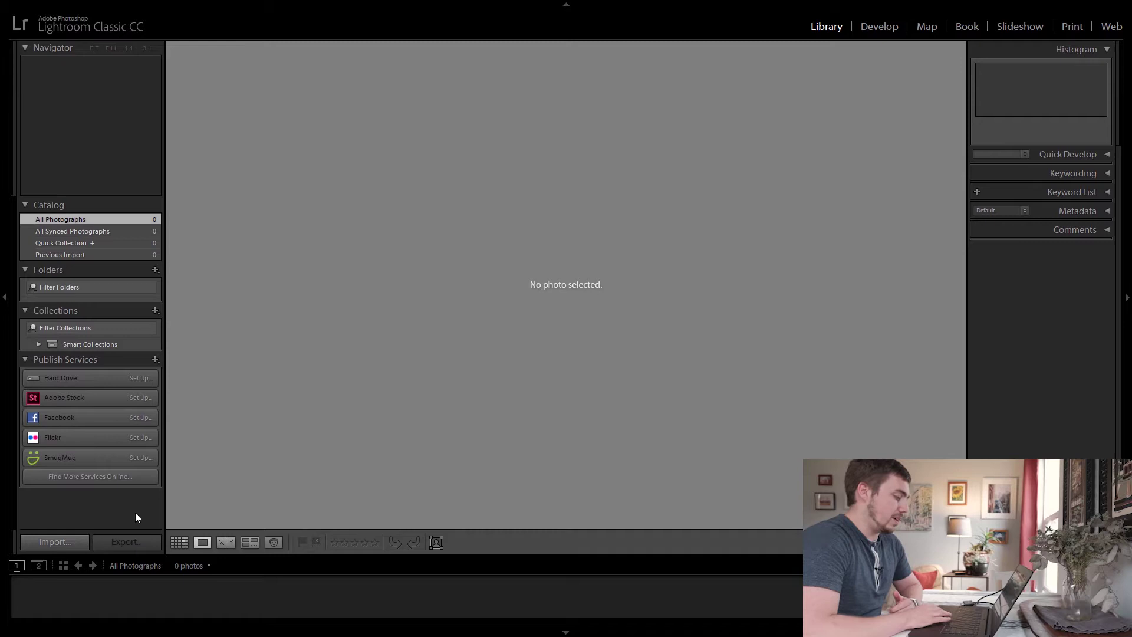
# Open the Import window for the card's 575 photos and dismiss the unavailable-destination notice
pyautogui.click(56, 546)
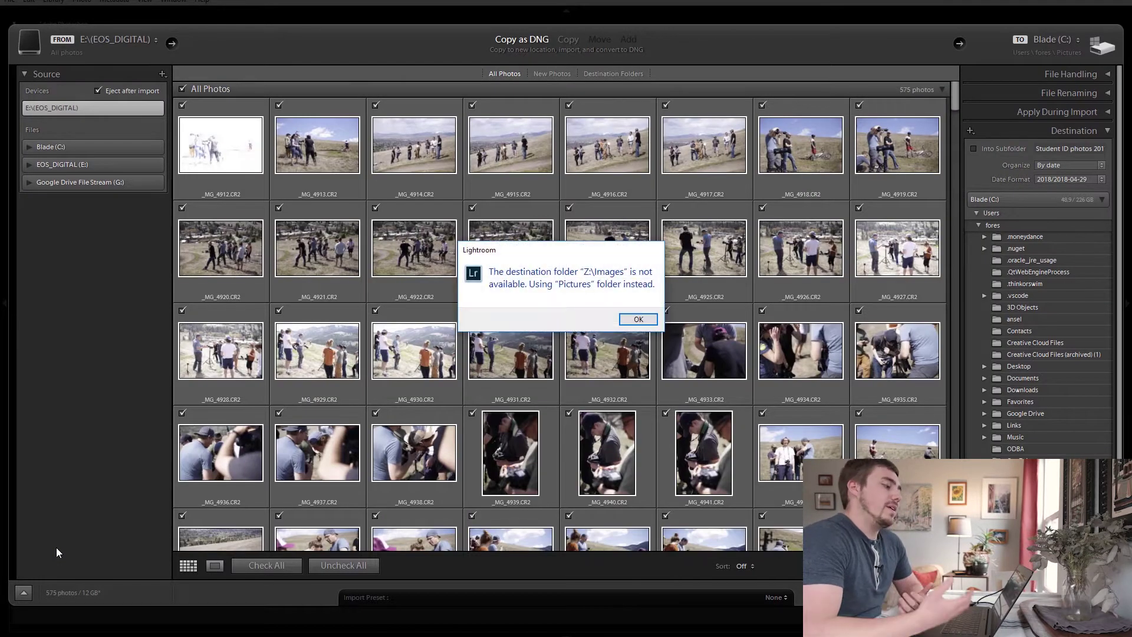
pyautogui.click(630, 318)
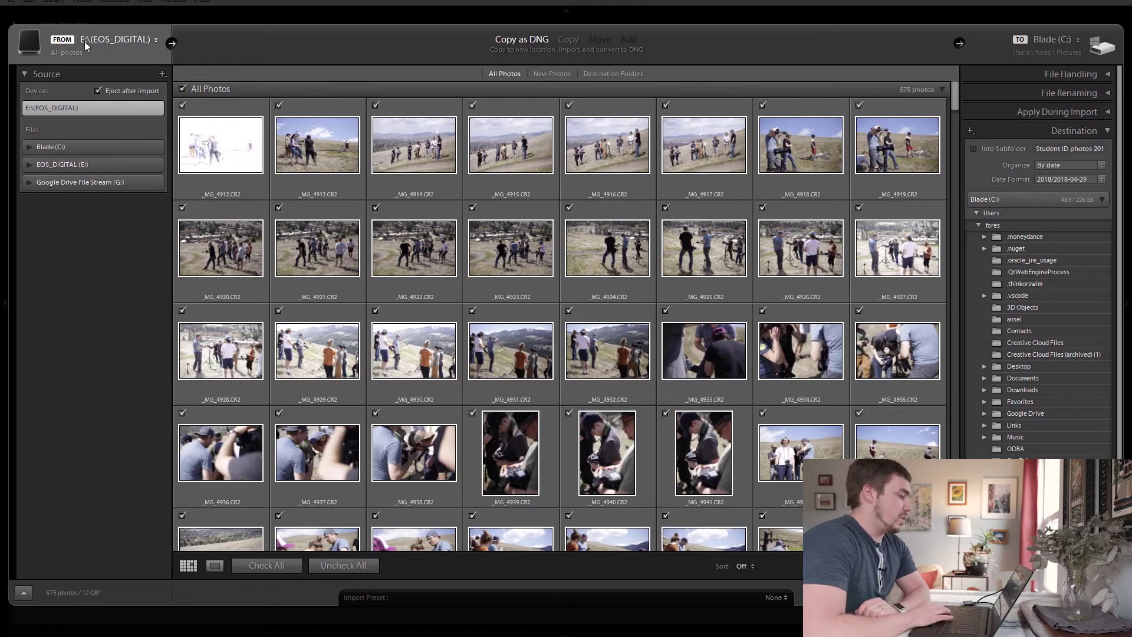
pyautogui.click(86, 38)
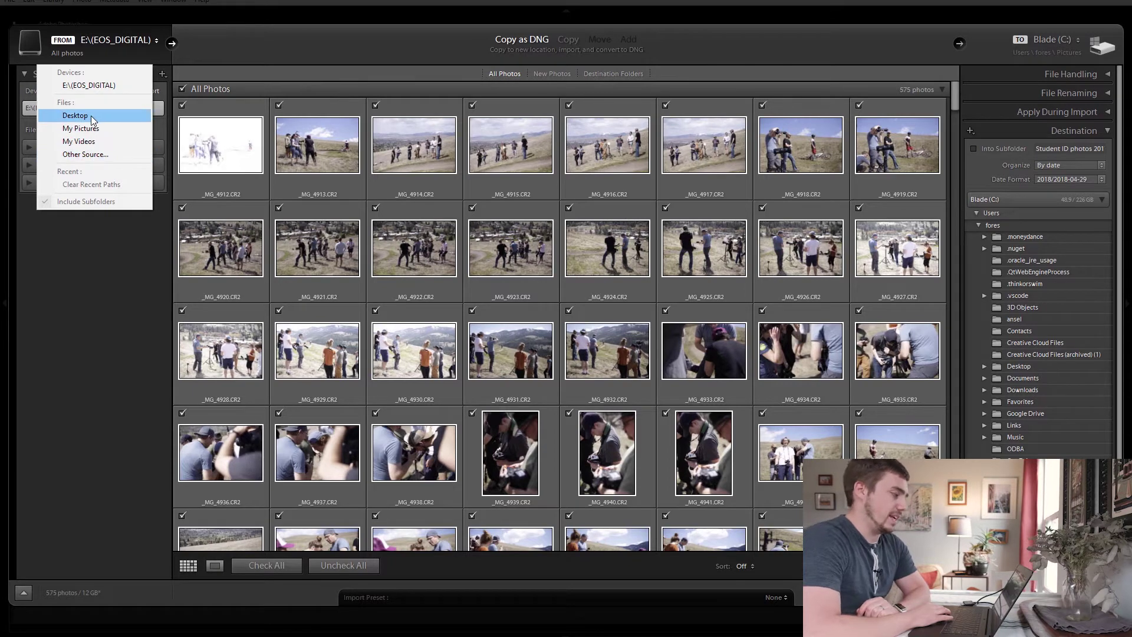
# Set the import source to the root of the EOS_DIGITAL (E:) card via Other Source
pyautogui.click(87, 155)
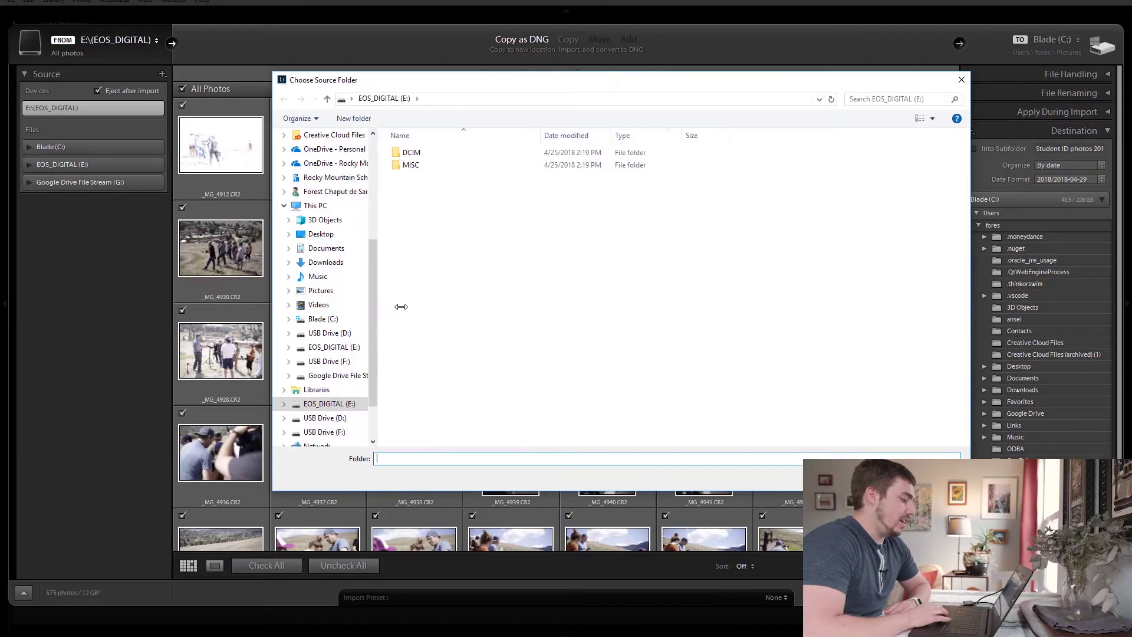
pyautogui.moveTo(401, 307); pyautogui.dragTo(425, 306)
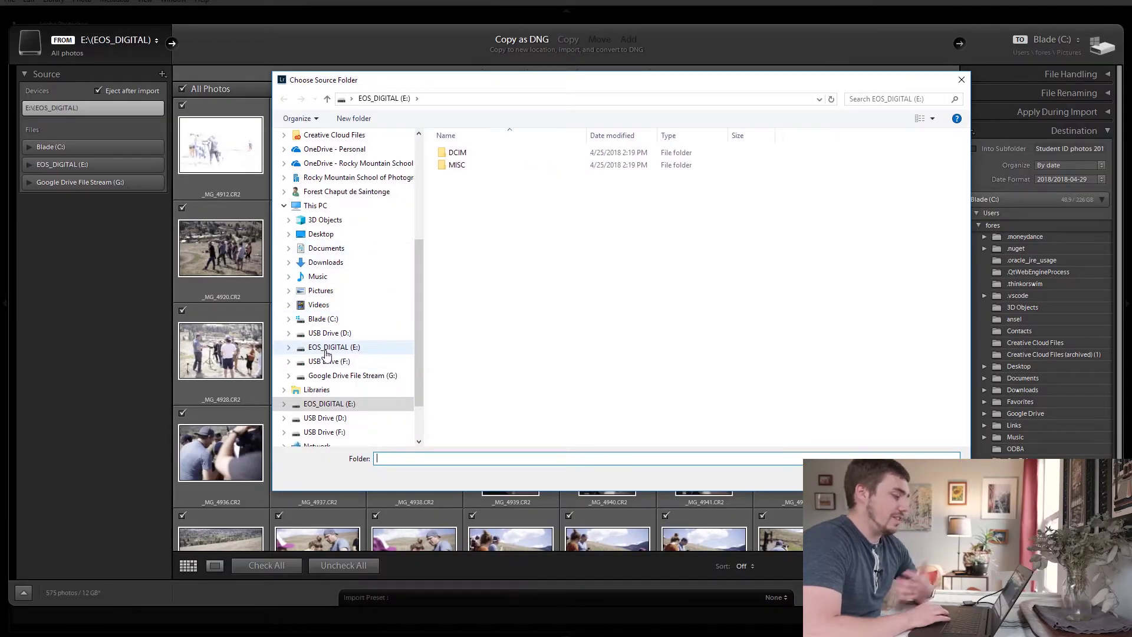
pyautogui.scroll(2, 423, 236)
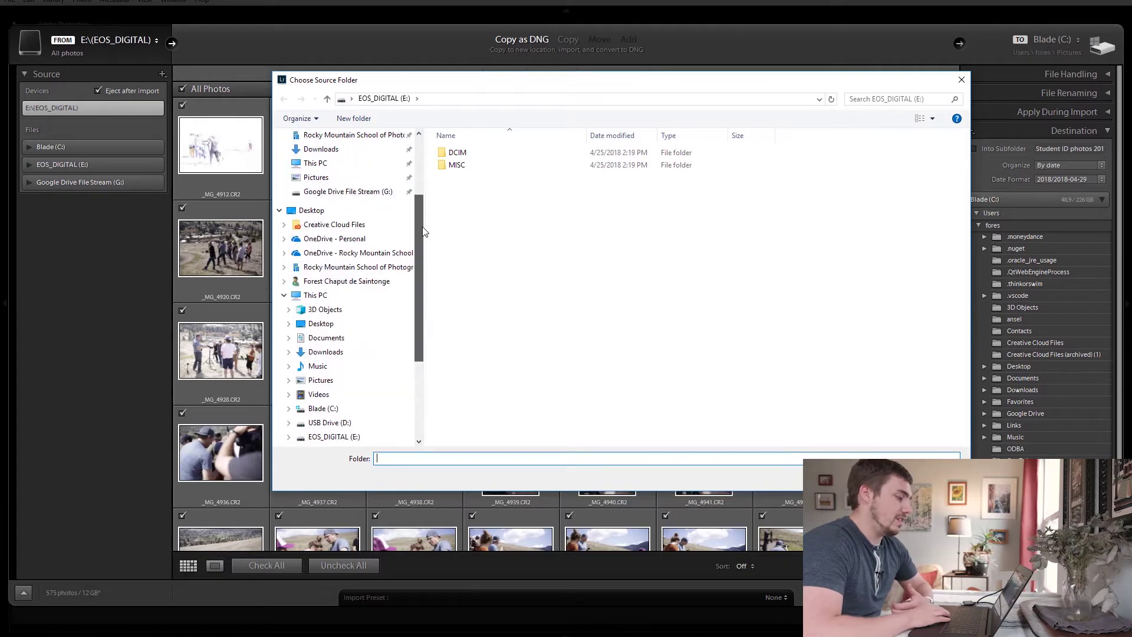
pyautogui.scroll(-2, 419, 318)
pyautogui.scroll(3, 421, 253)
pyautogui.scroll(-1, 413, 268)
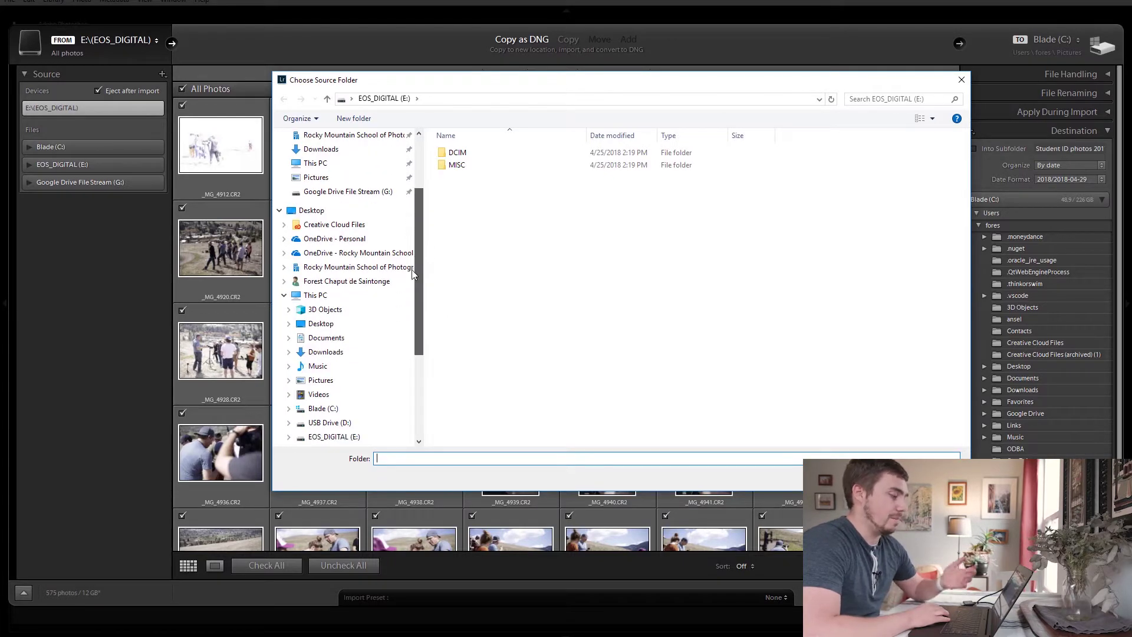
pyautogui.scroll(-2, 413, 274)
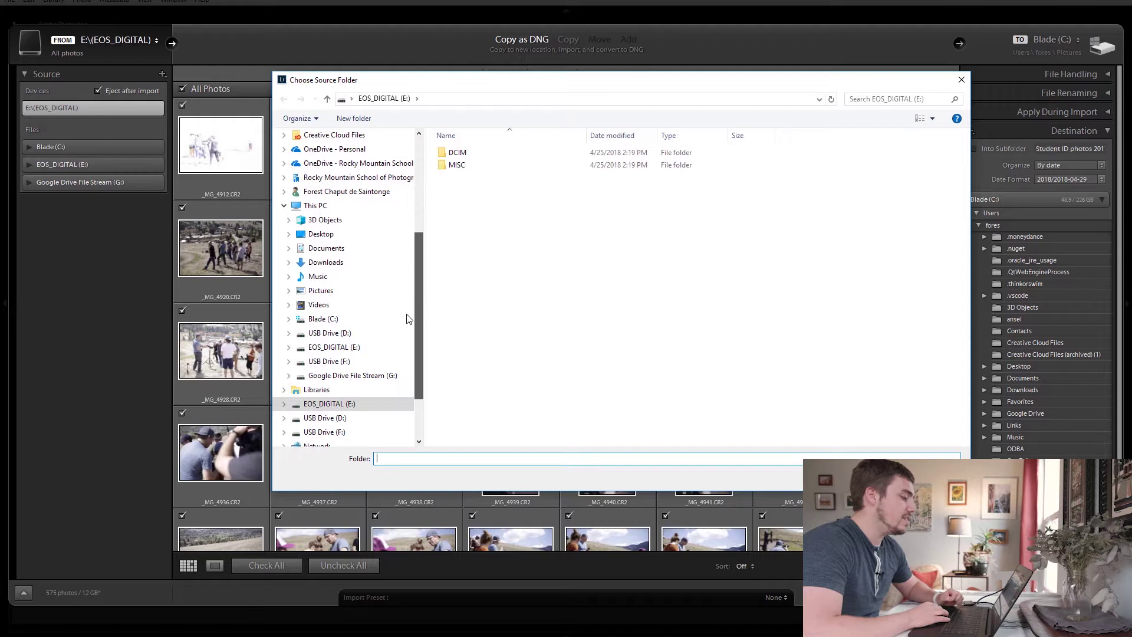
pyautogui.click(350, 348)
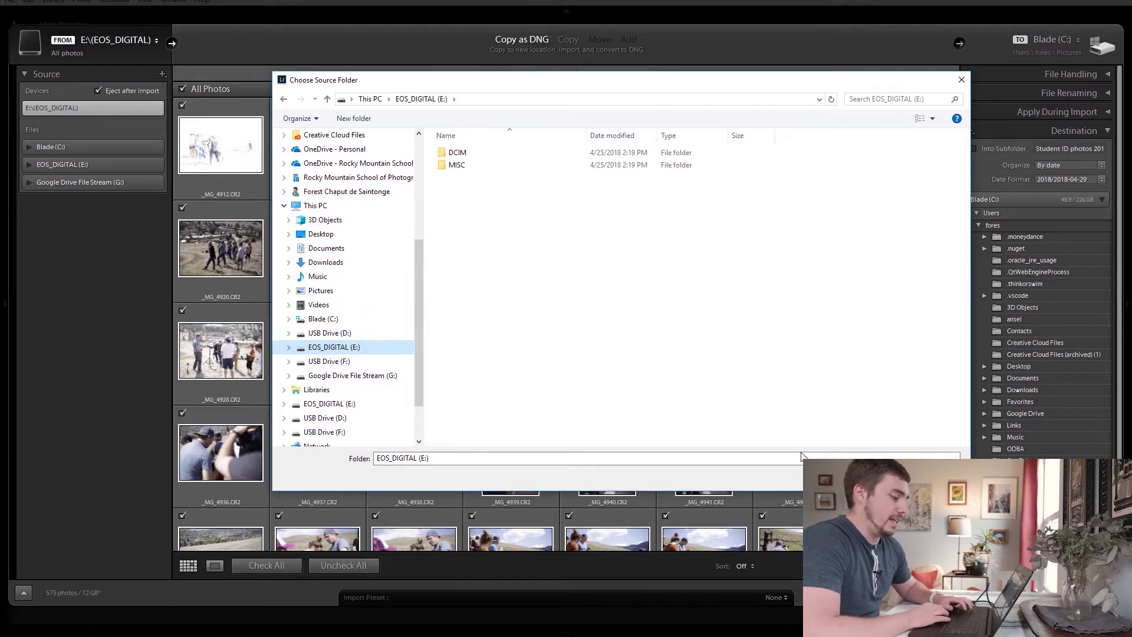
pyautogui.click(871, 478)
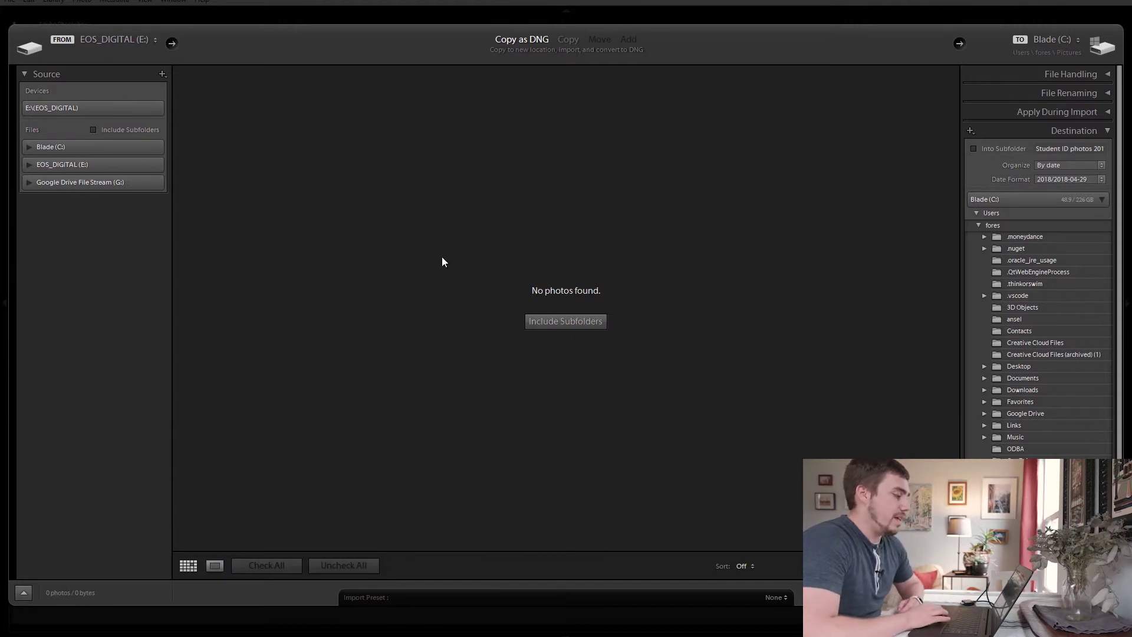
# Turn on Include Subfolders so all 575 EOS_DIGITAL photos appear checked for import
pyautogui.click(109, 130)
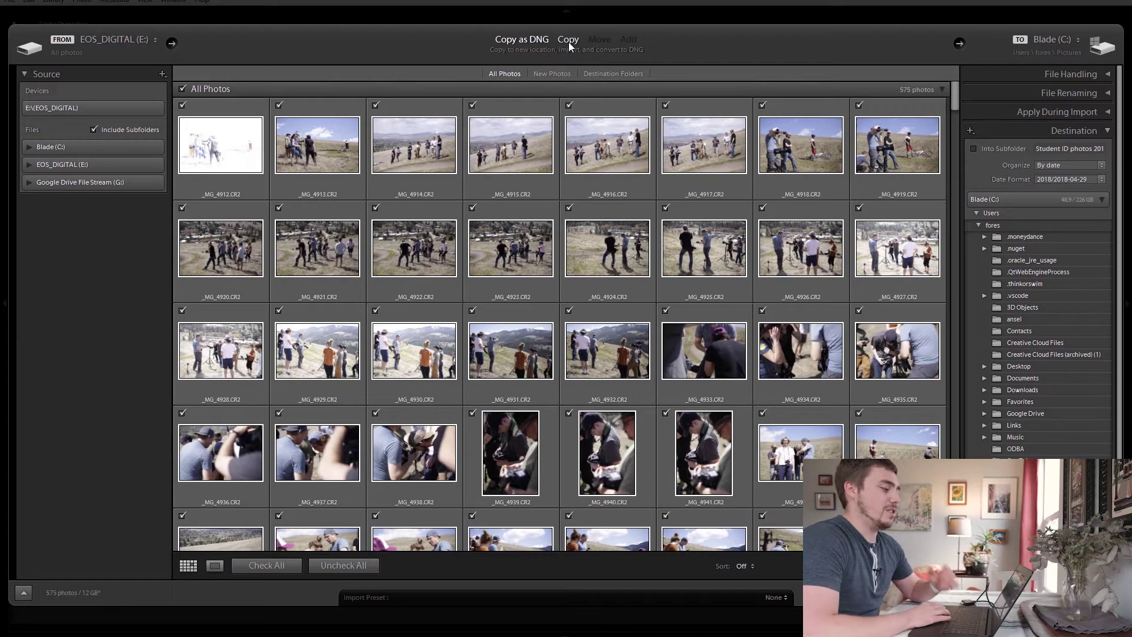
# Switch the import mode from Copy as DNG to Copy
pyautogui.click(603, 44)
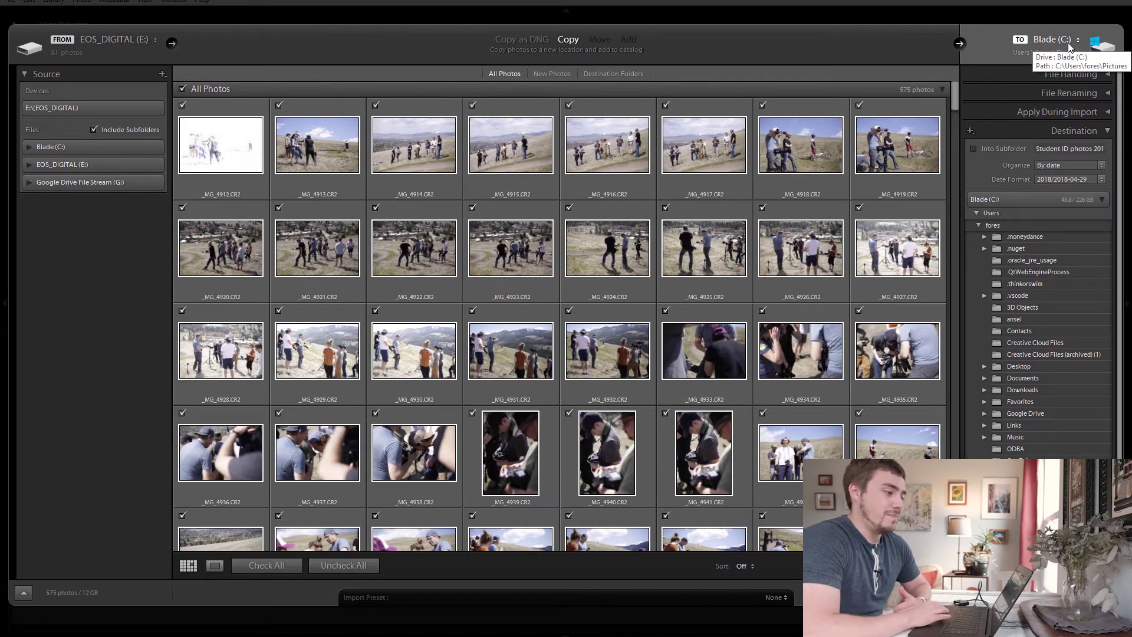
# Set the import destination to the user's Pictures folder on Blade (C:)
pyautogui.click(1031, 45)
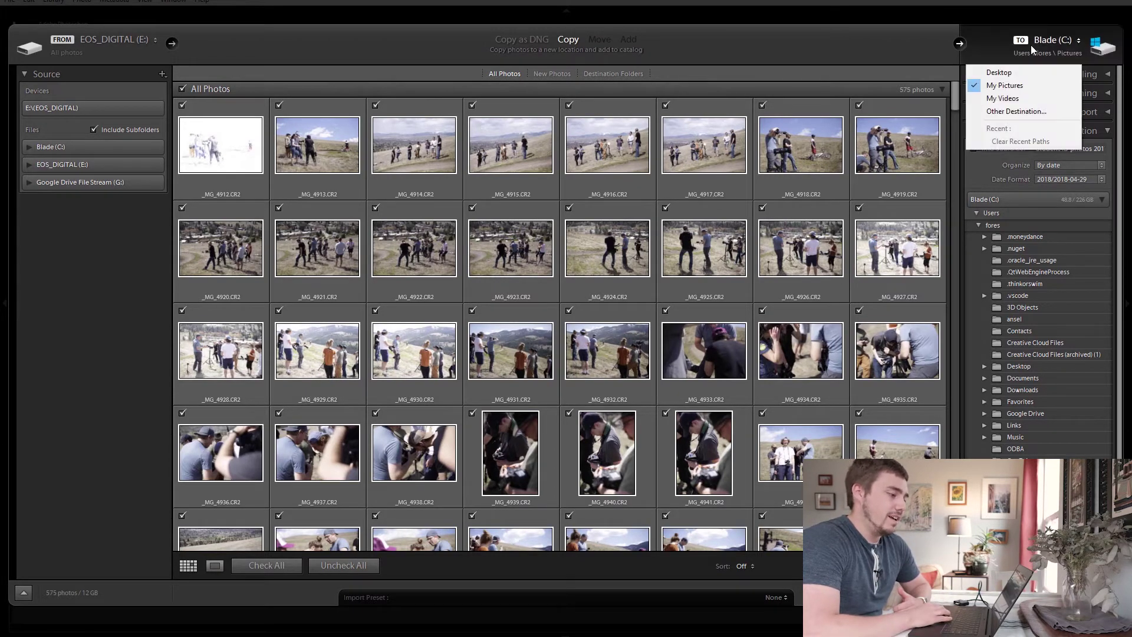
pyautogui.click(1021, 110)
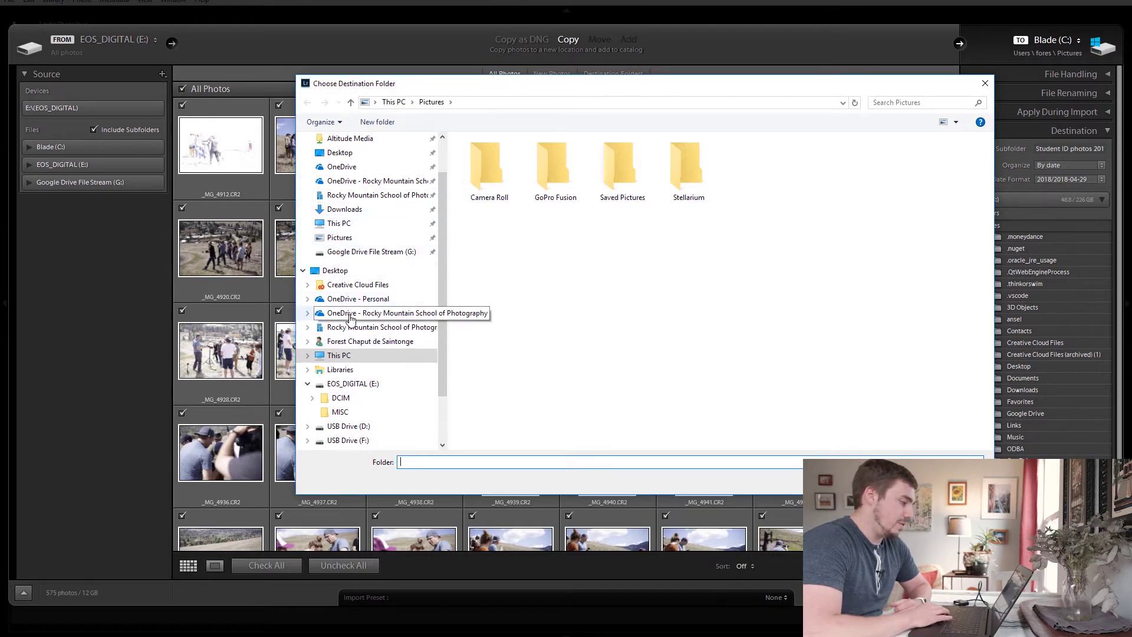
pyautogui.click(360, 341)
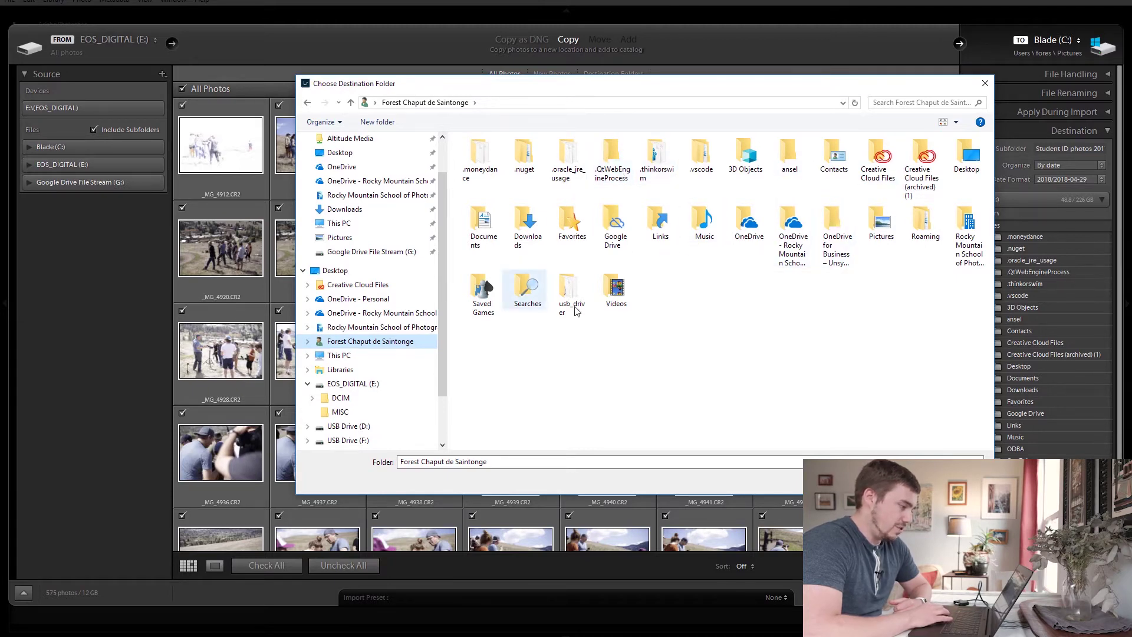
pyautogui.click(873, 239)
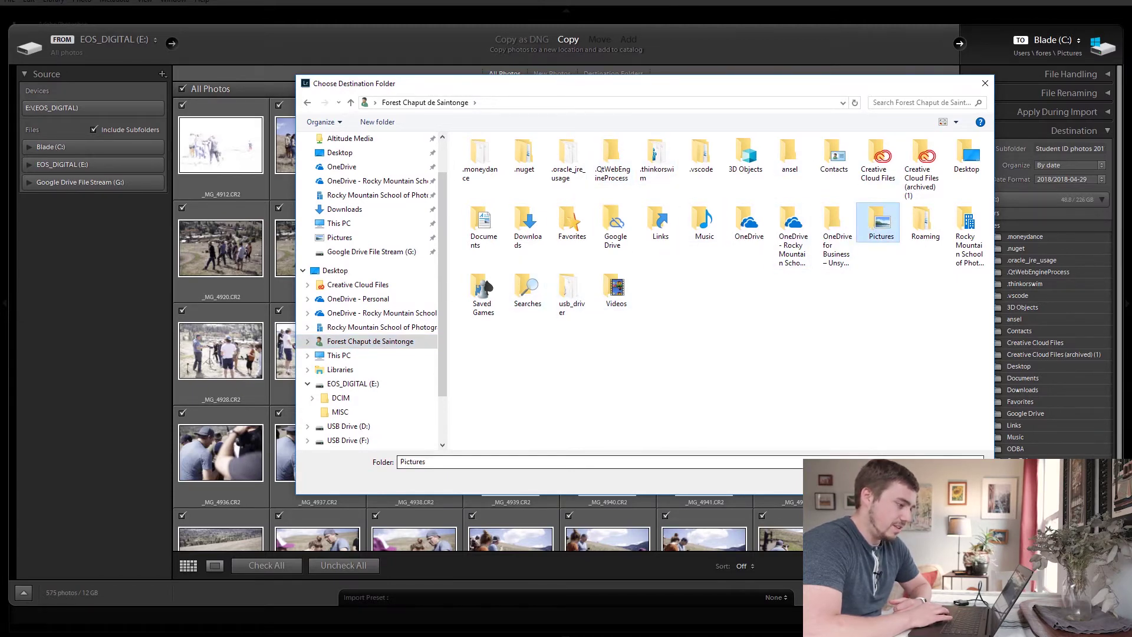
pyautogui.press('Return')
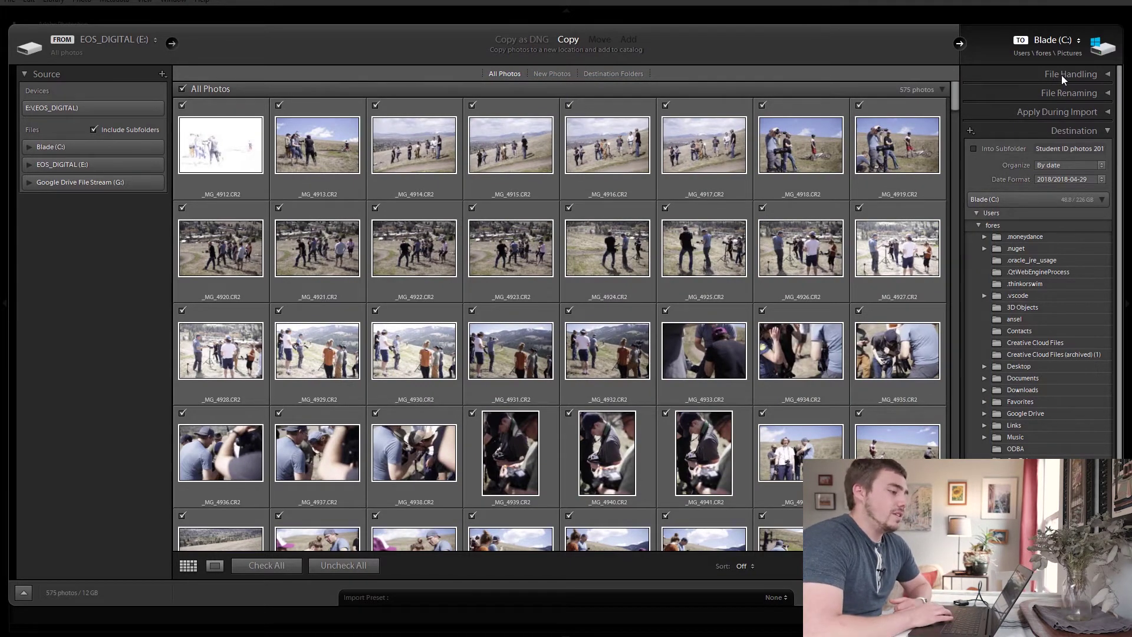
# Set Build Previews to Standard in the File Handling panel
pyautogui.click(1107, 76)
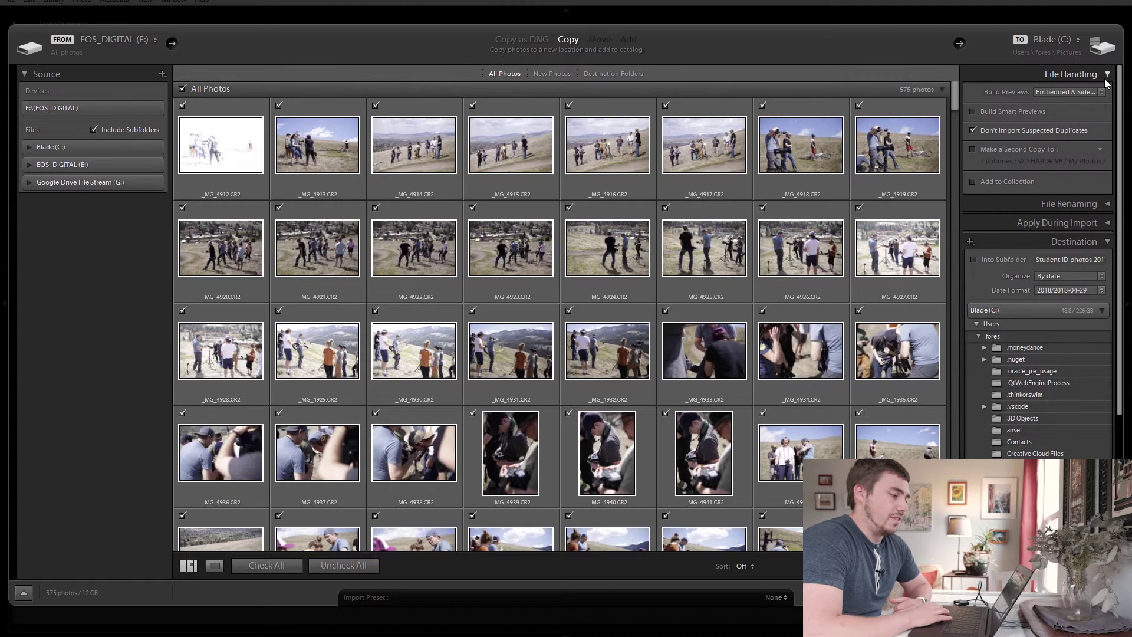
pyautogui.click(1054, 96)
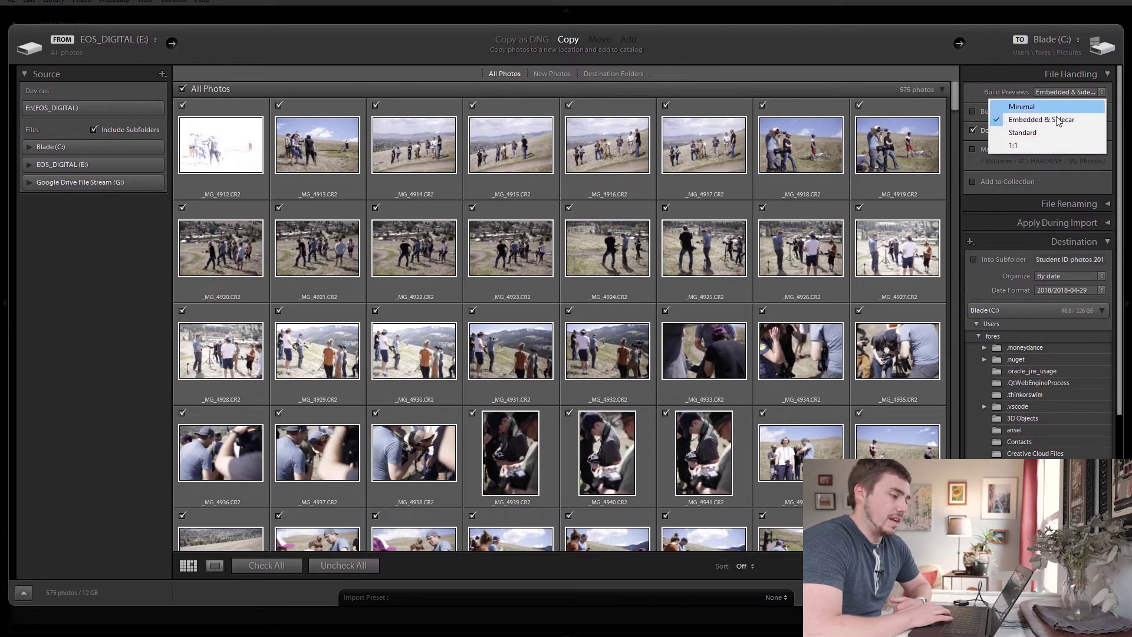
pyautogui.click(1046, 134)
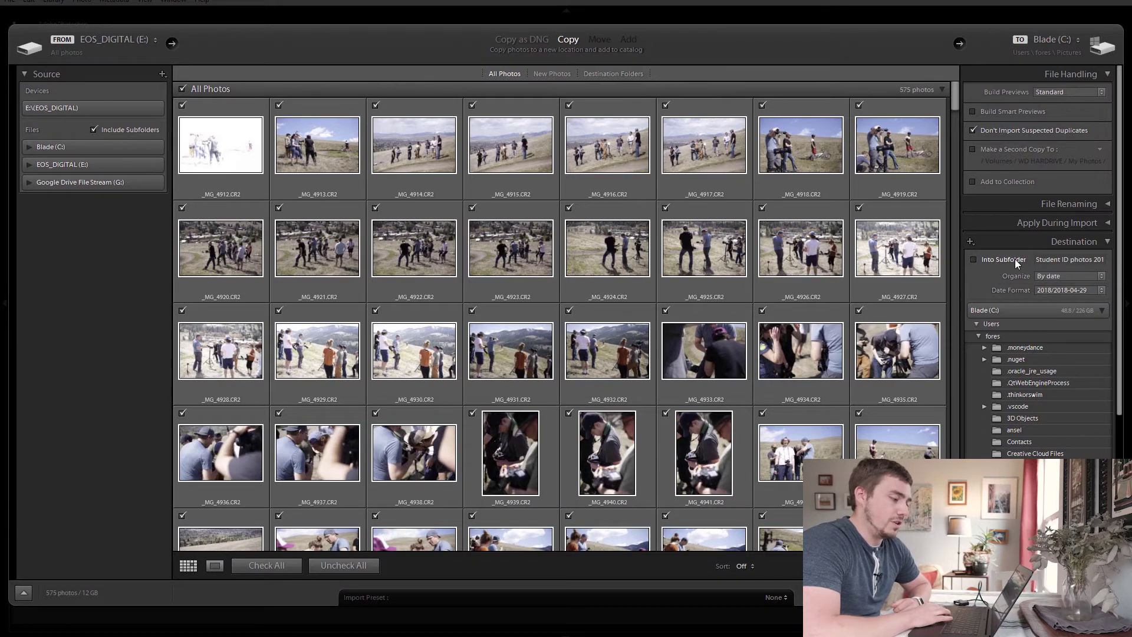
# Turn Into Subfolder off, discarding the 'My photos' name, and keep Organize set to By date
pyautogui.click(1014, 259)
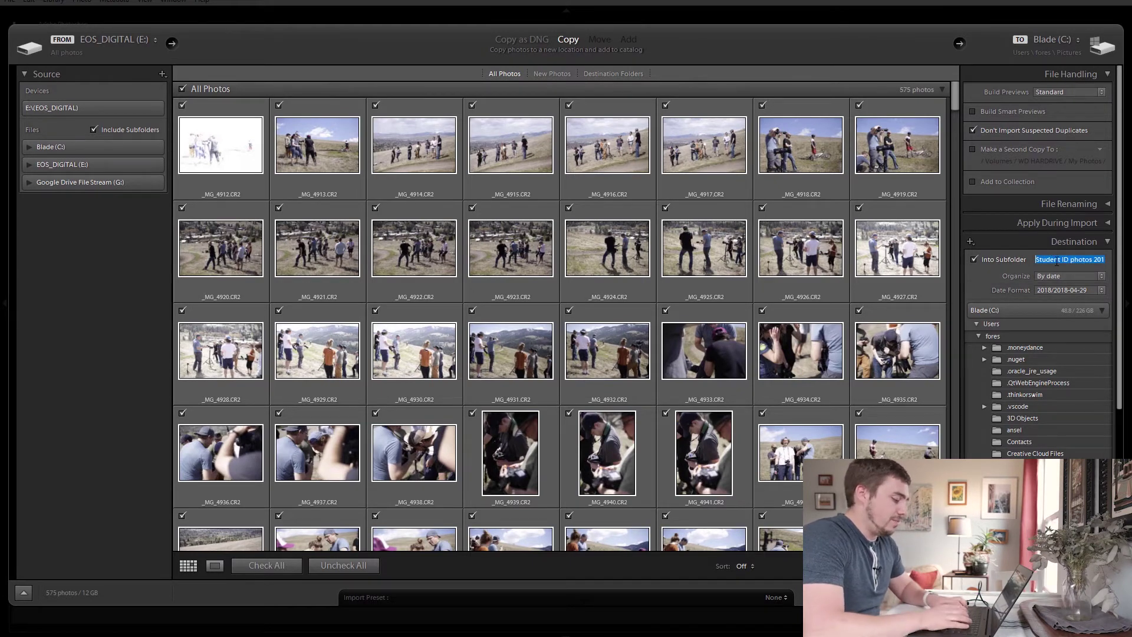
pyautogui.write('My photos')
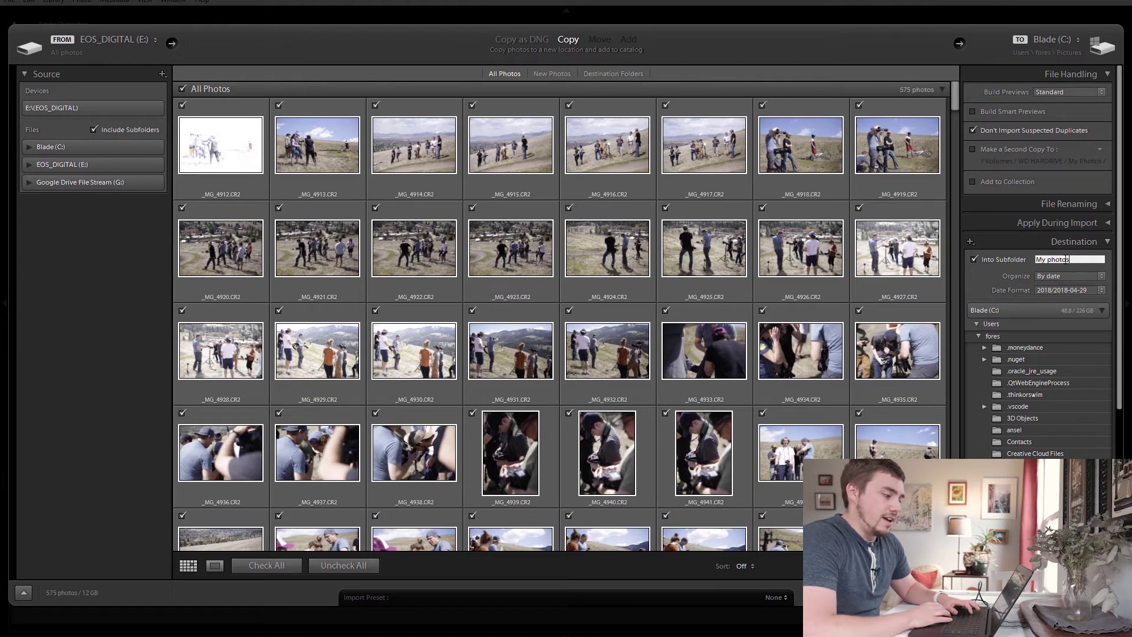
pyautogui.press('BackSpace')
pyautogui.press('BackSpace')
pyautogui.press('BackSpace')
pyautogui.press('BackSpace')
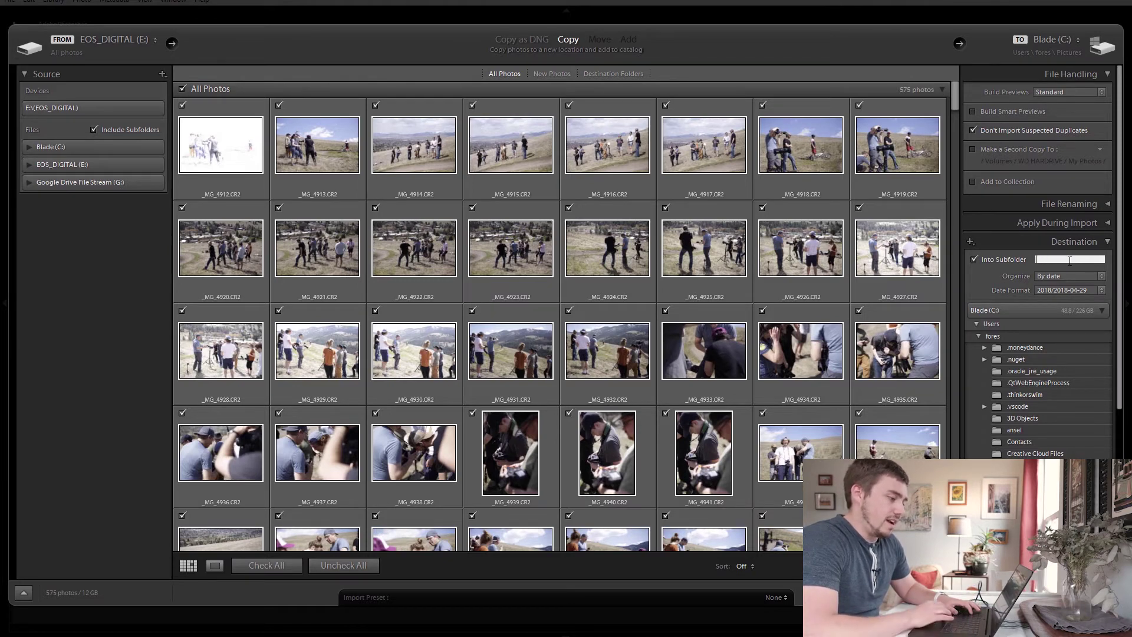
pyautogui.click(1010, 261)
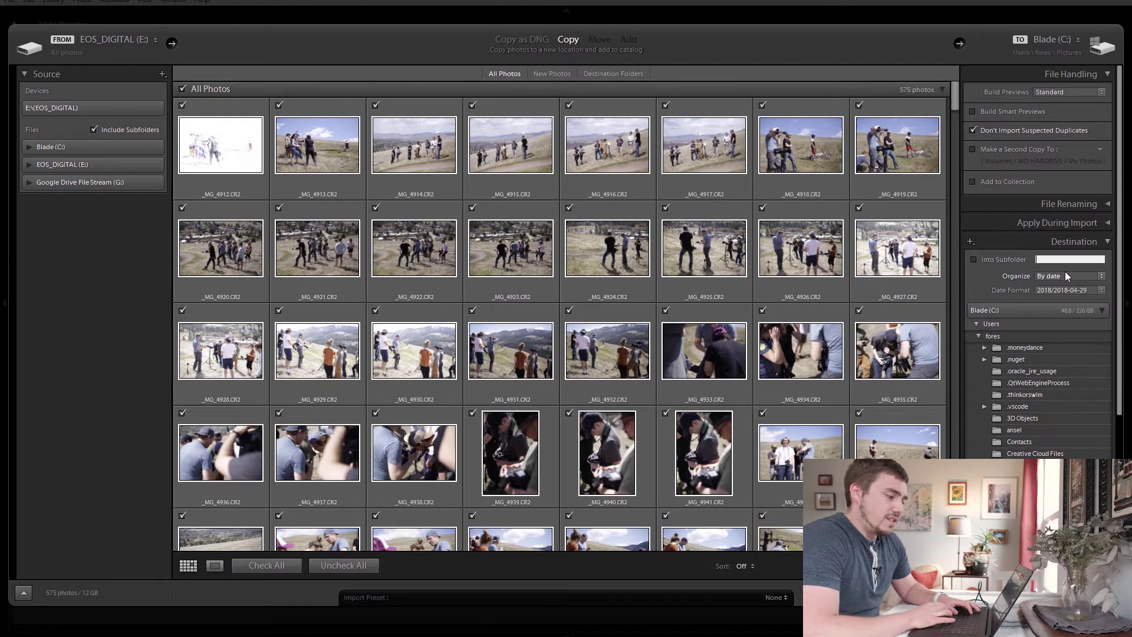
pyautogui.click(1065, 272)
pyautogui.click(1030, 303)
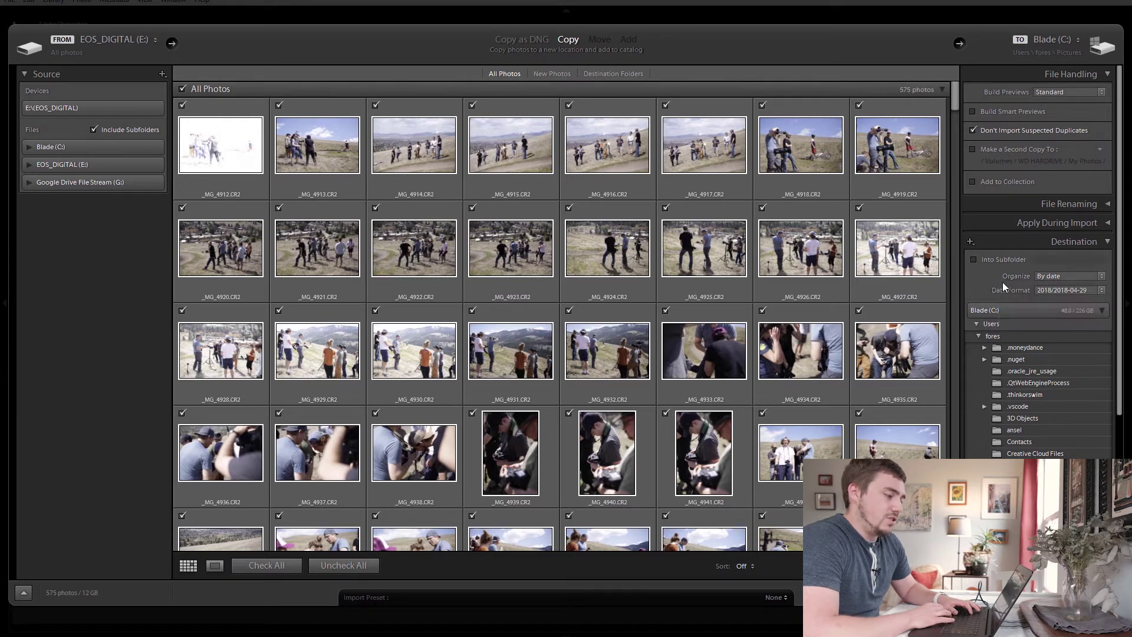
pyautogui.click(1050, 289)
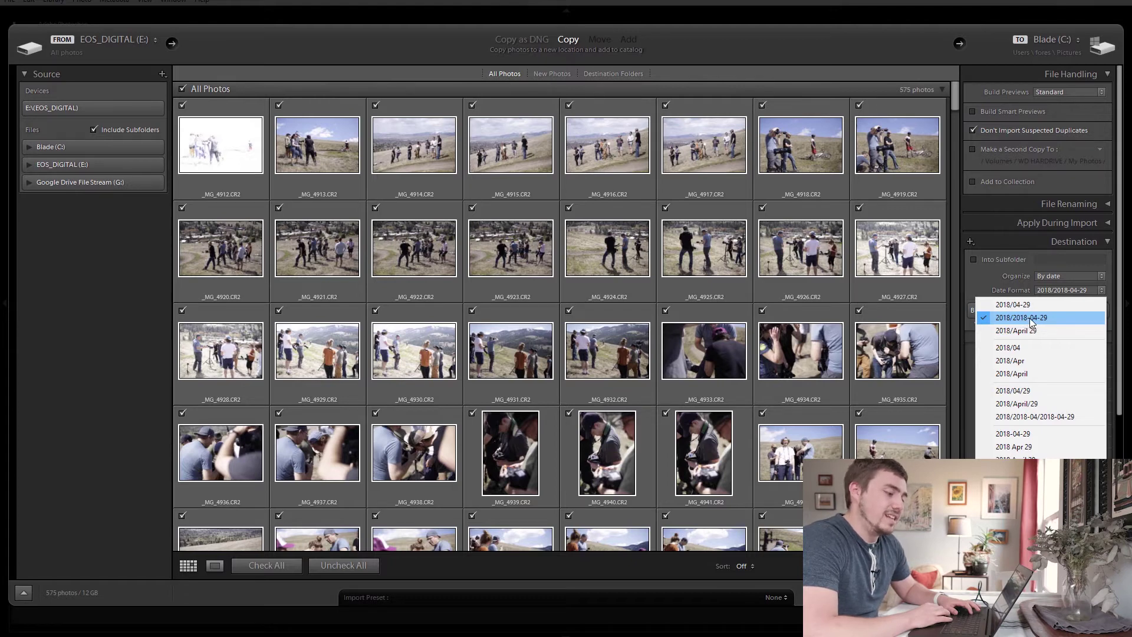
# Keep the 2018/2018-04-29 date folder format
pyautogui.click(1046, 318)
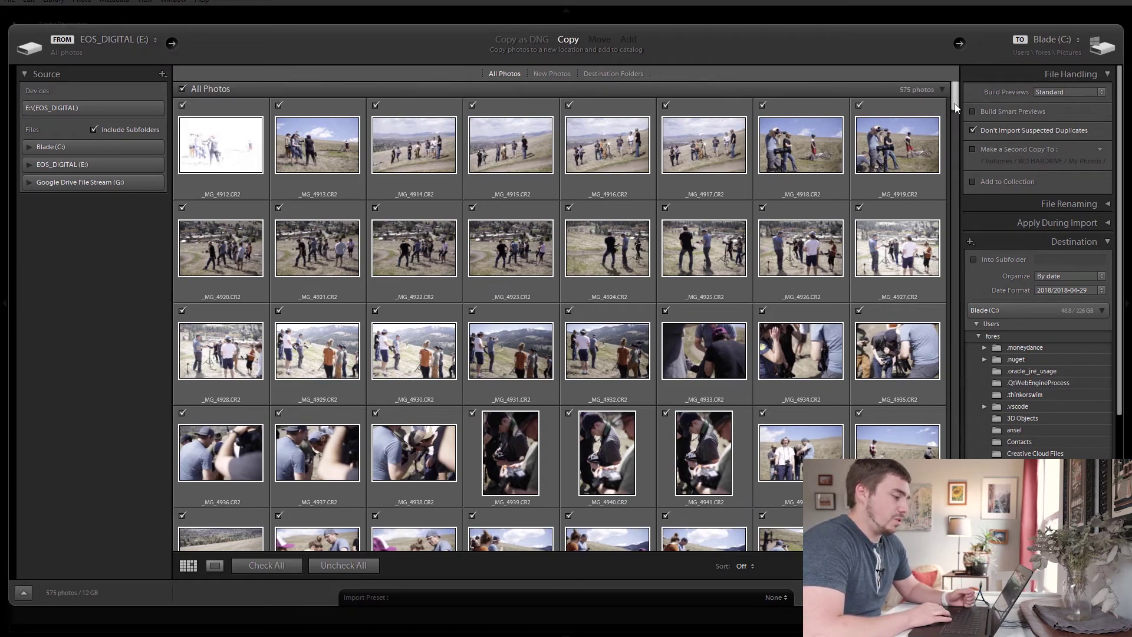
pyautogui.moveTo(954, 104)
pyautogui.mouseDown()
pyautogui.moveTo(955, 126)
pyautogui.moveTo(956, 94)
pyautogui.mouseUp()
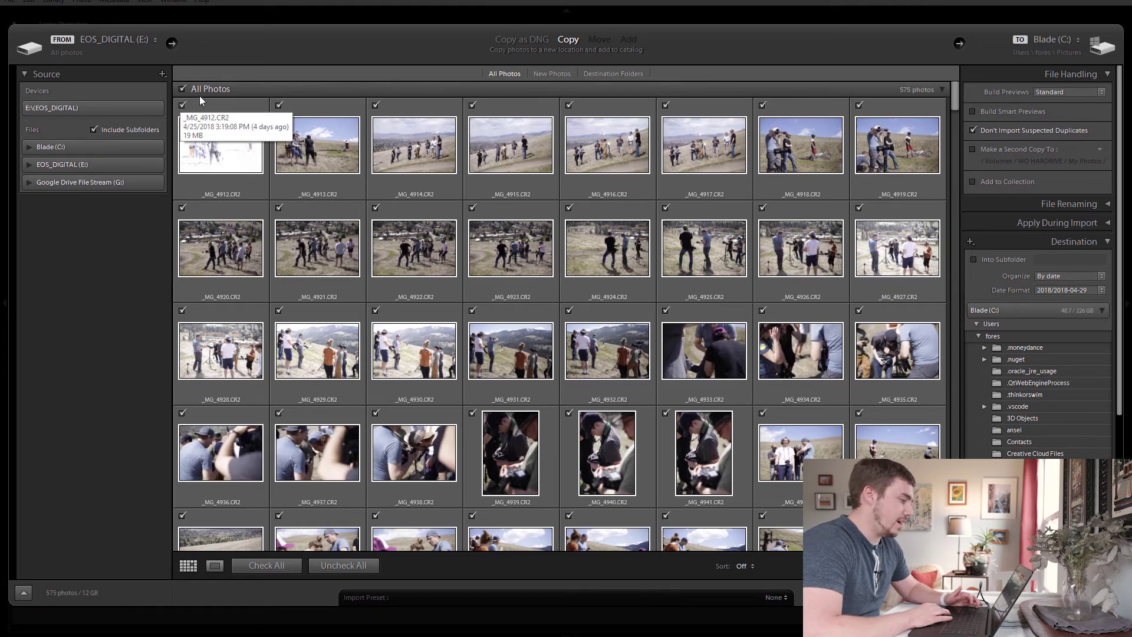
# Uncheck _MG_4912, _MG_4933, _MG_4936, _MG_4937 and _MG_4957, leaving 570 photos to import
pyautogui.click(182, 106)
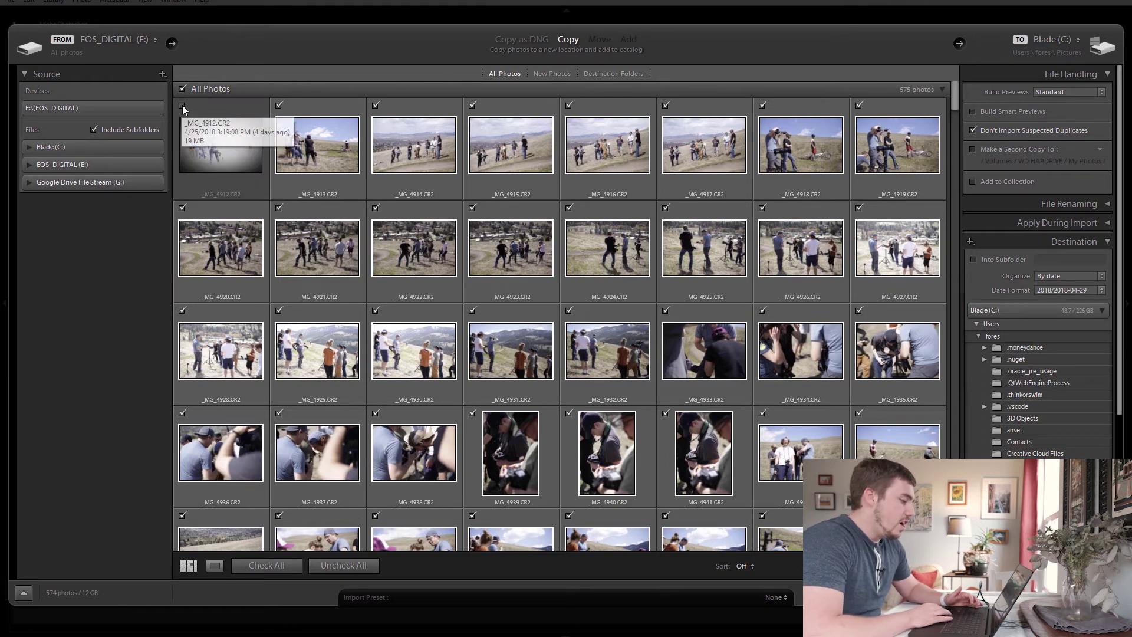
pyautogui.click(666, 311)
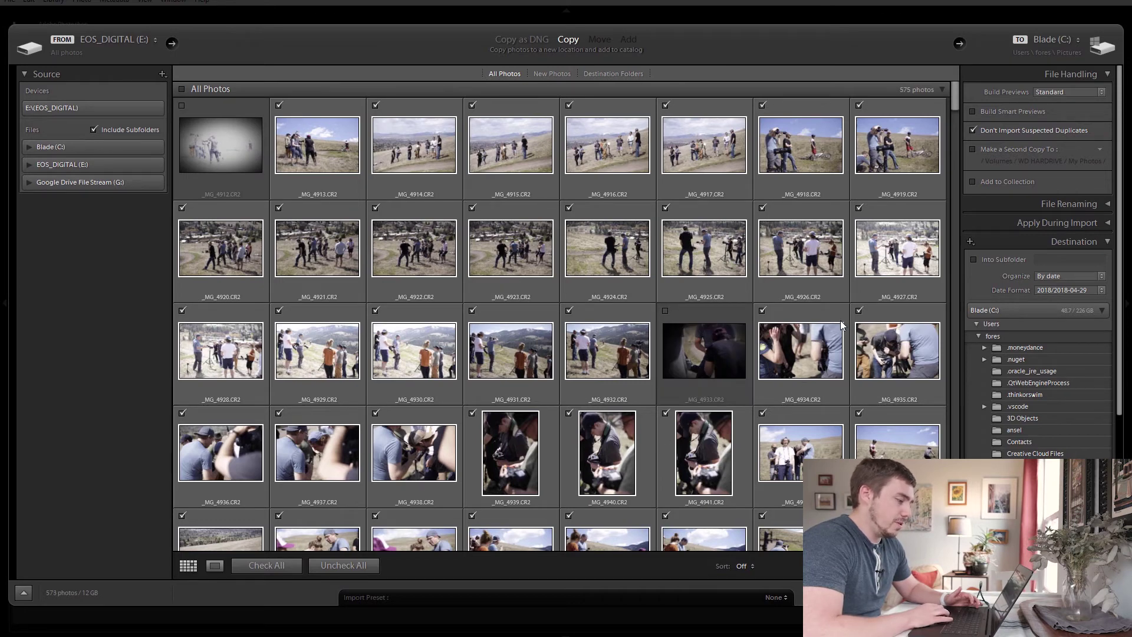
pyautogui.click(182, 413)
pyautogui.click(279, 414)
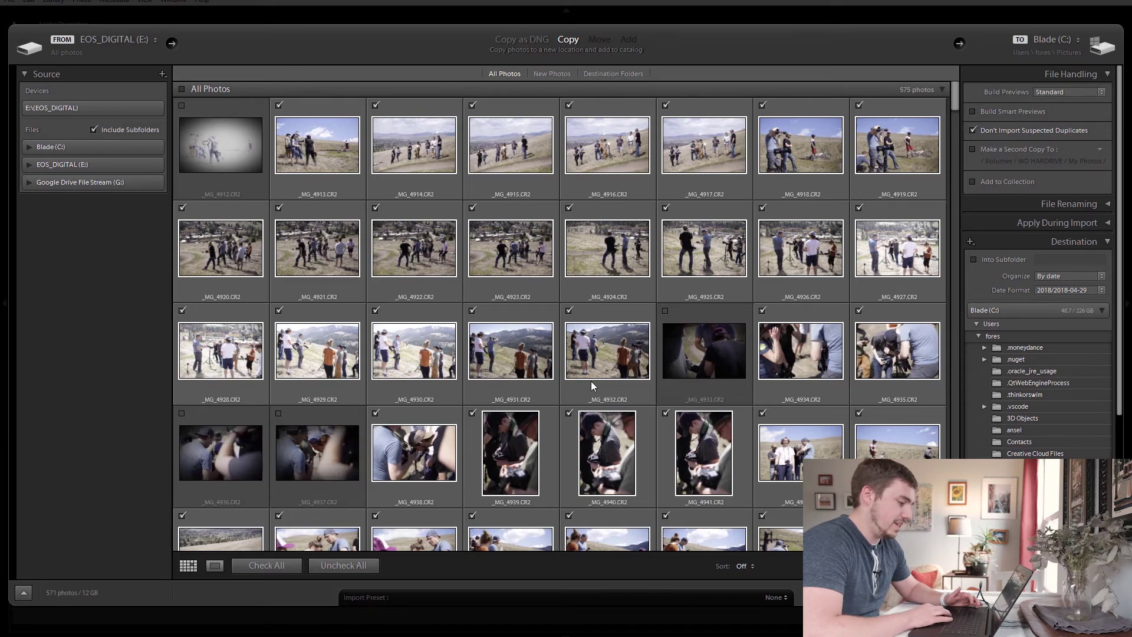
pyautogui.scroll(-5, 590, 381)
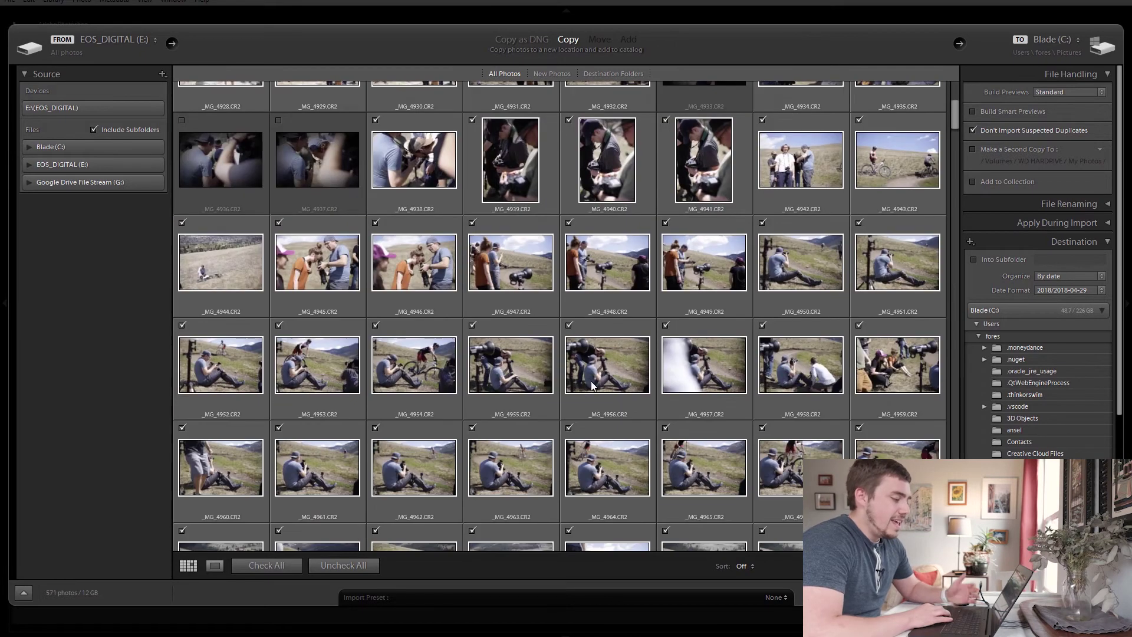
pyautogui.click(665, 325)
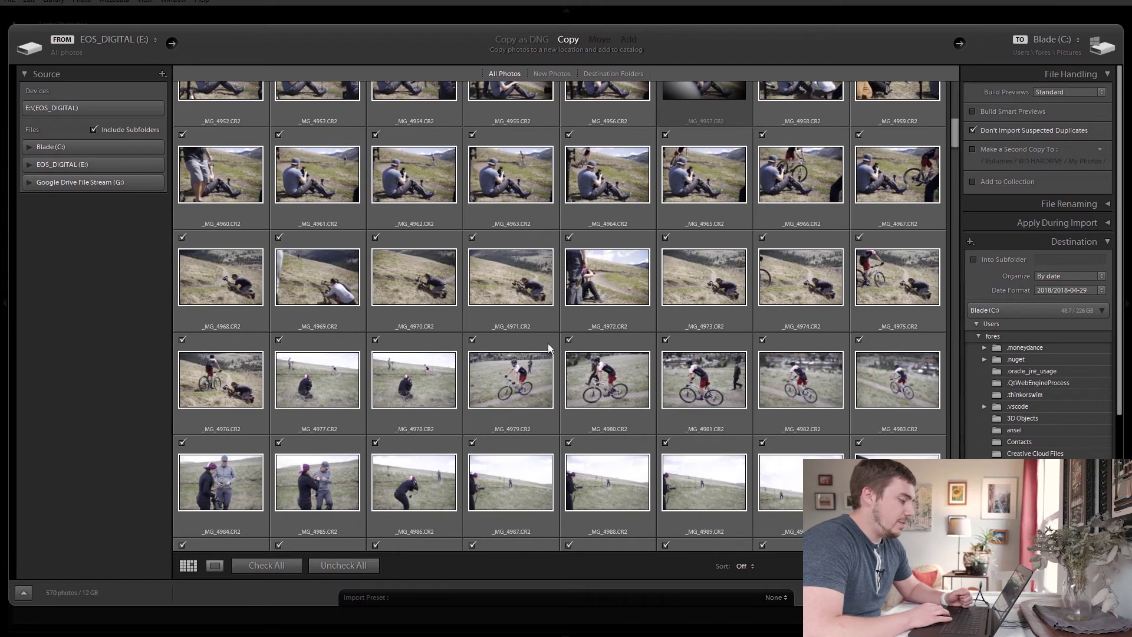
pyautogui.scroll(-2, 586, 505)
pyautogui.scroll(5, 586, 504)
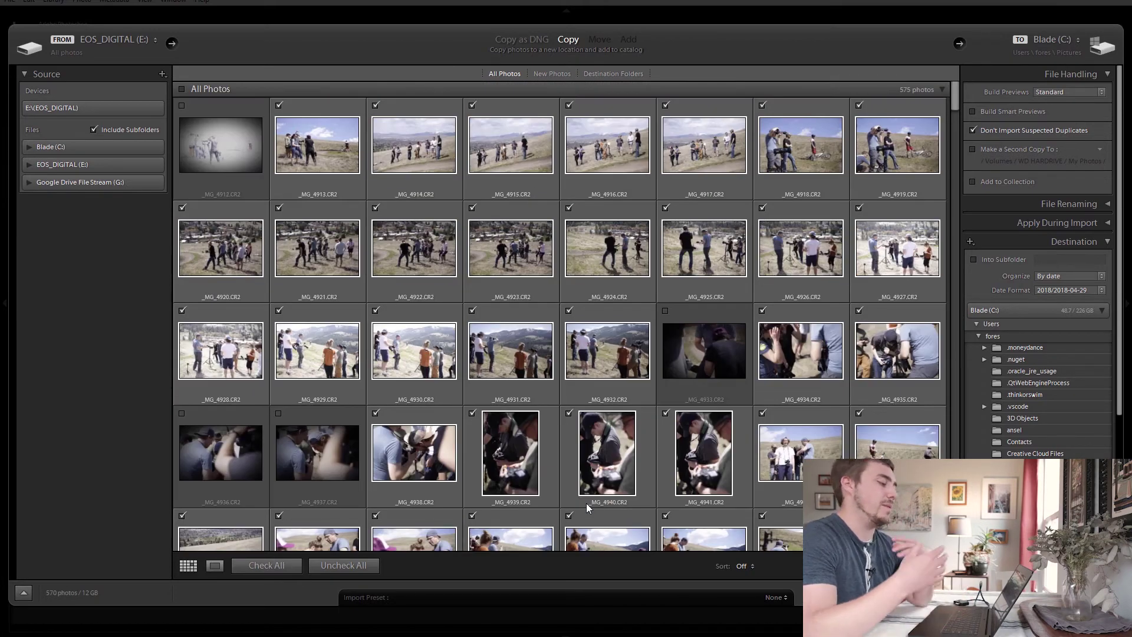